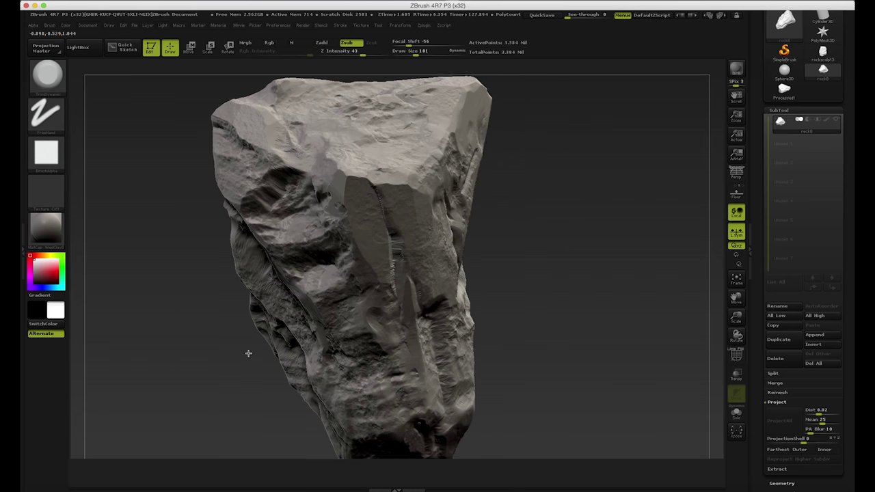
- Inspect the rock sculpt, switching brushes and toggling the polygroup wireframe overlay on and off
{"action": "left_click_drag", "start_coordinate": [248, 354], "coordinate": [228, 317]}
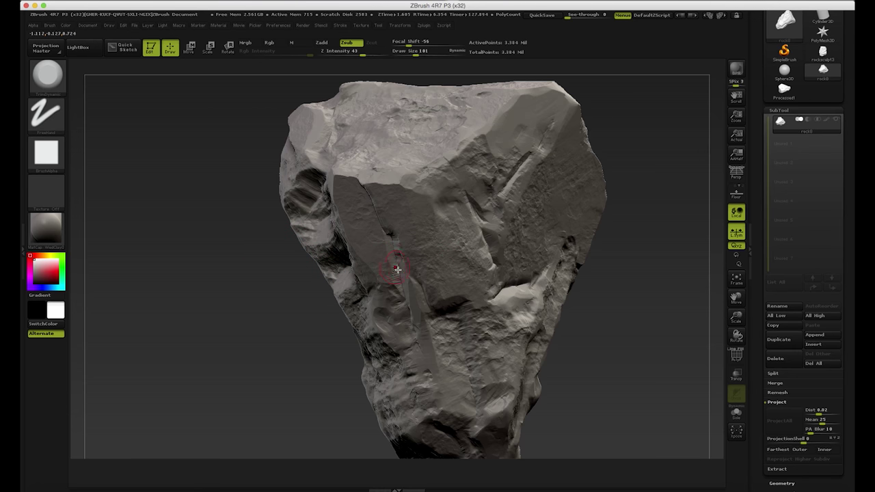
{"action": "key", "text": "b"}
{"action": "key", "text": "c"}
{"action": "key", "text": "b"}
{"action": "mouse_move", "coordinate": [287, 293]}
{"action": "left_mouse_down", "text": "alt"}
{"action": "mouse_move", "coordinate": [350, 310]}
{"action": "mouse_move", "coordinate": [385, 307]}
{"action": "left_mouse_up", "text": "alt"}
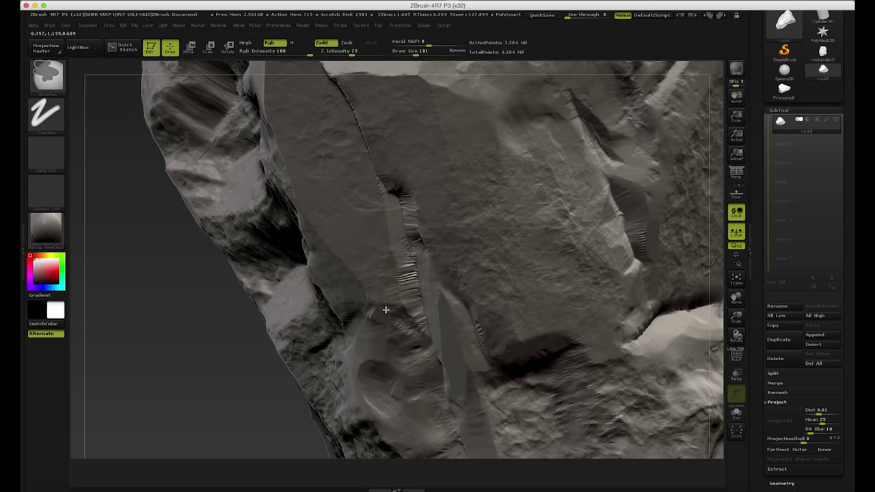
{"action": "key", "text": "b"}
{"action": "key", "text": "t"}
{"action": "key", "text": "d"}
{"action": "left_click", "coordinate": [736, 355]}
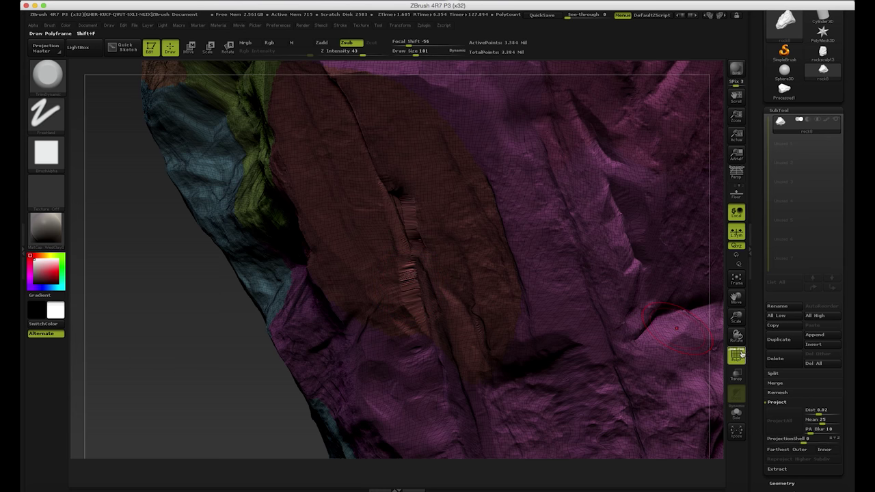
{"action": "left_click", "coordinate": [736, 355]}
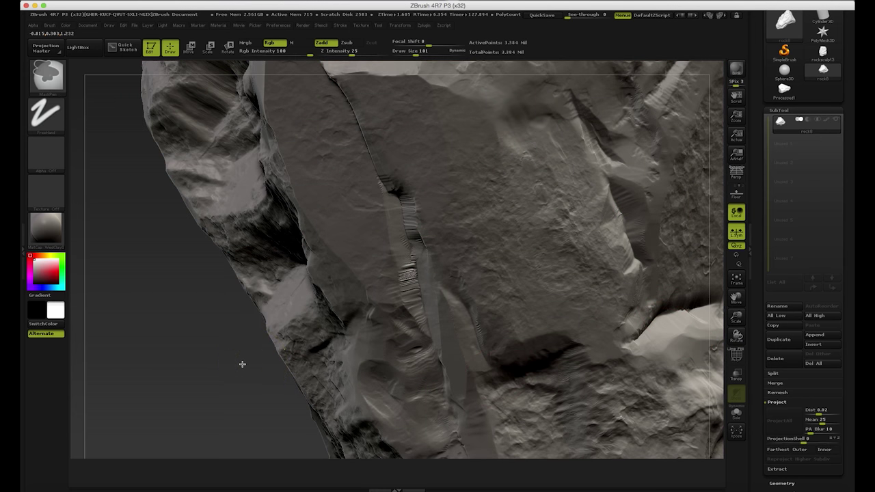
- Frame the whole rock and orbit it to inspect its other sides
{"action": "left_click_drag", "start_coordinate": [240, 363], "coordinate": [287, 351]}
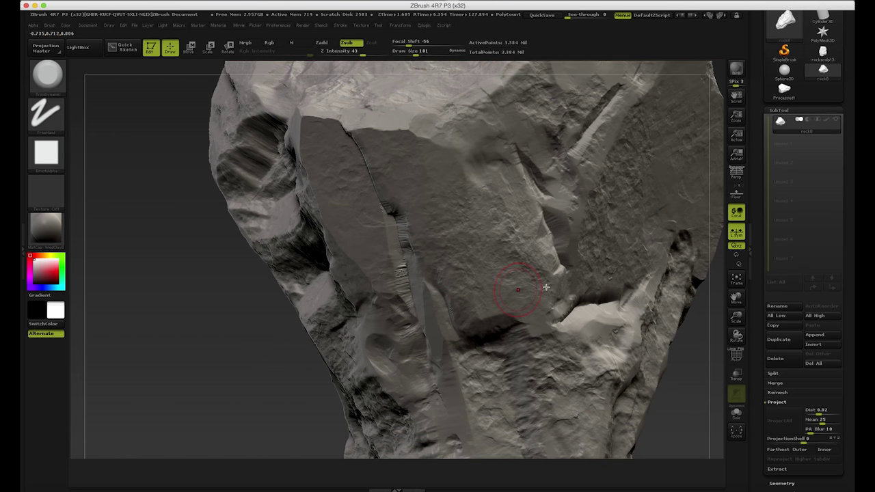
{"action": "left_click_drag", "start_coordinate": [757, 348], "coordinate": [756, 294]}
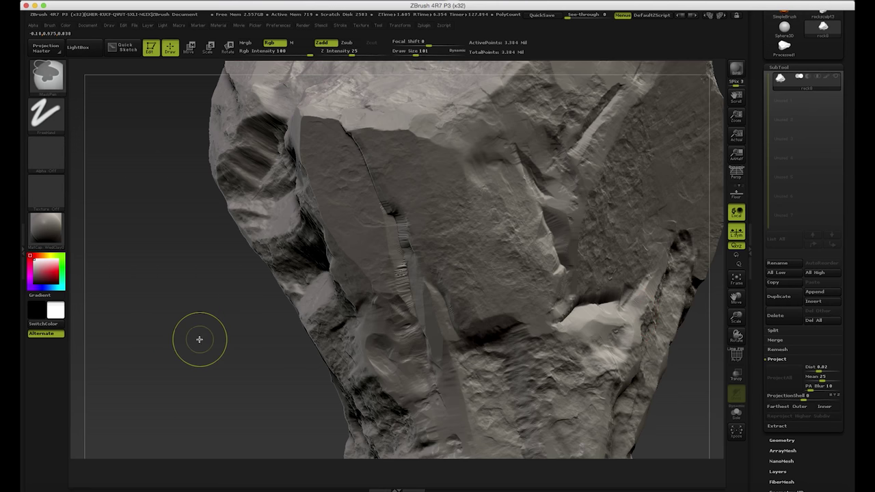
{"action": "key", "text": "f"}
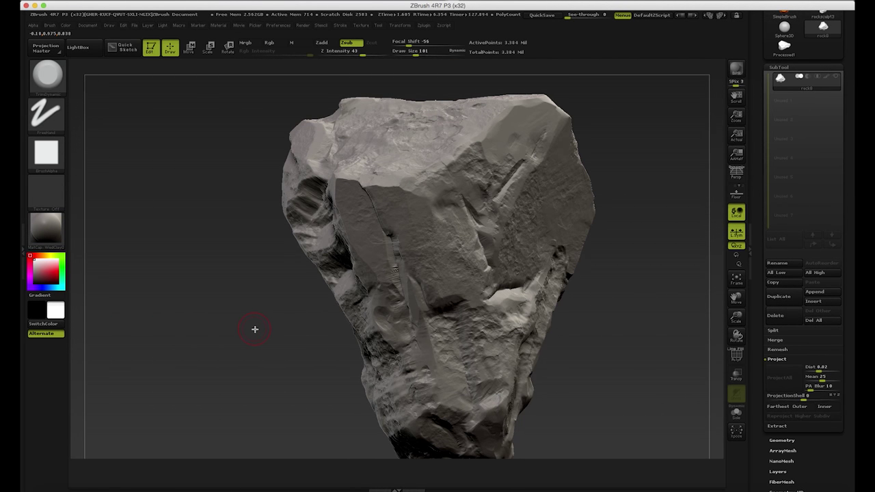
{"action": "left_click_drag", "start_coordinate": [253, 327], "coordinate": [243, 347]}
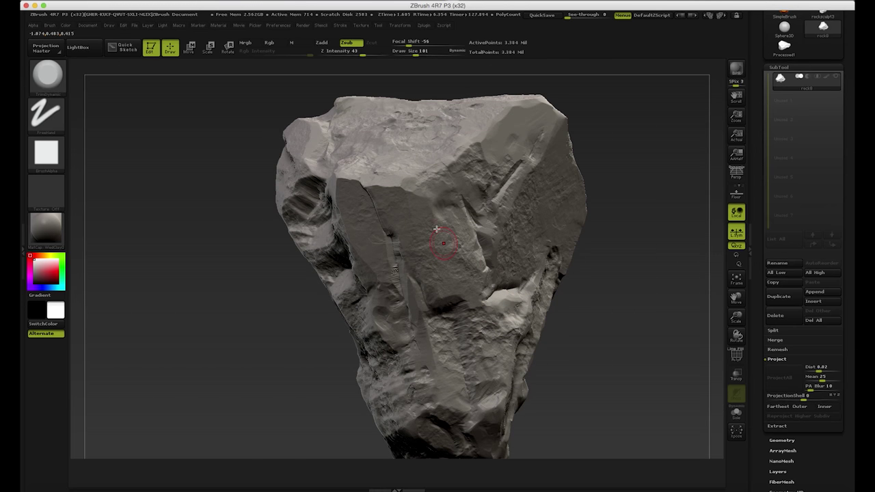
{"action": "left_click_drag", "start_coordinate": [631, 328], "coordinate": [649, 254]}
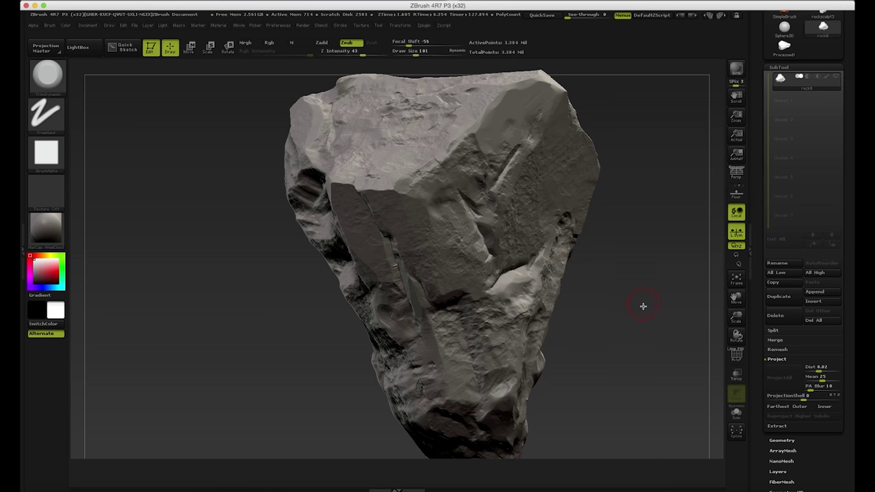
{"action": "left_click_drag", "start_coordinate": [646, 334], "coordinate": [640, 293]}
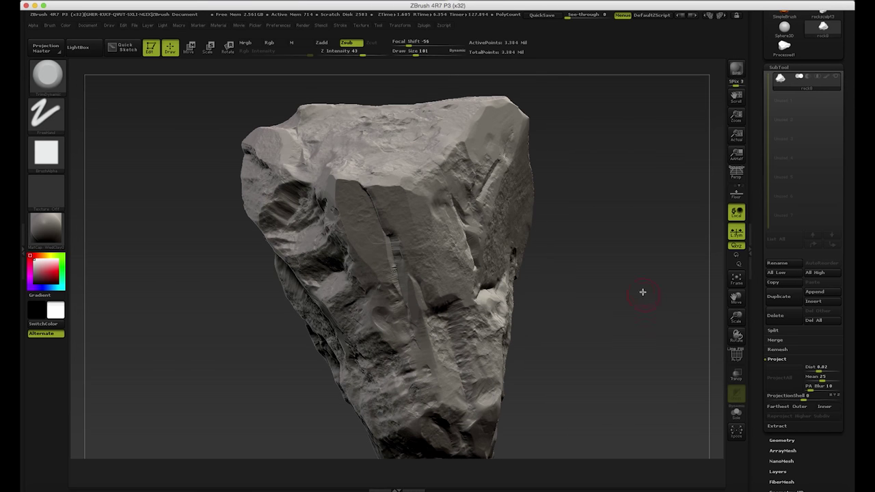
{"action": "left_click_drag", "start_coordinate": [851, 32], "coordinate": [850, 115]}
- Clone the rock8 tool to make a copy
{"action": "mouse_move", "coordinate": [816, 117]}
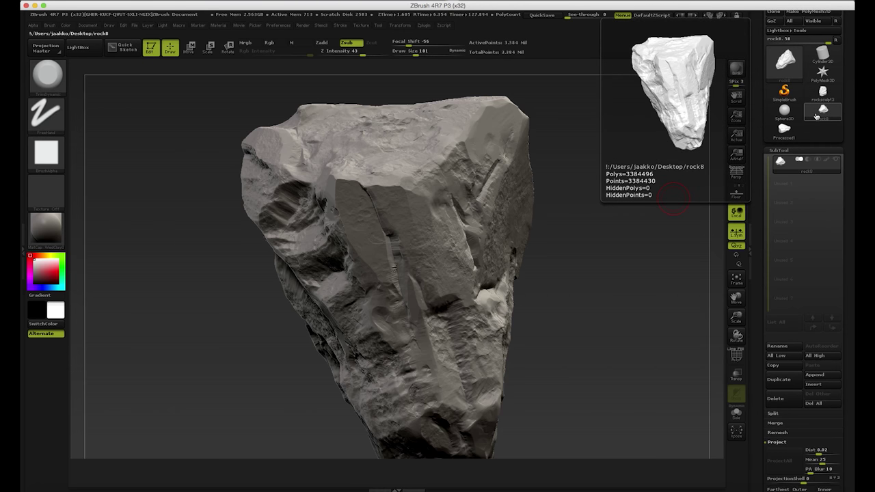
{"action": "left_click_drag", "start_coordinate": [773, 33], "coordinate": [773, 53]}
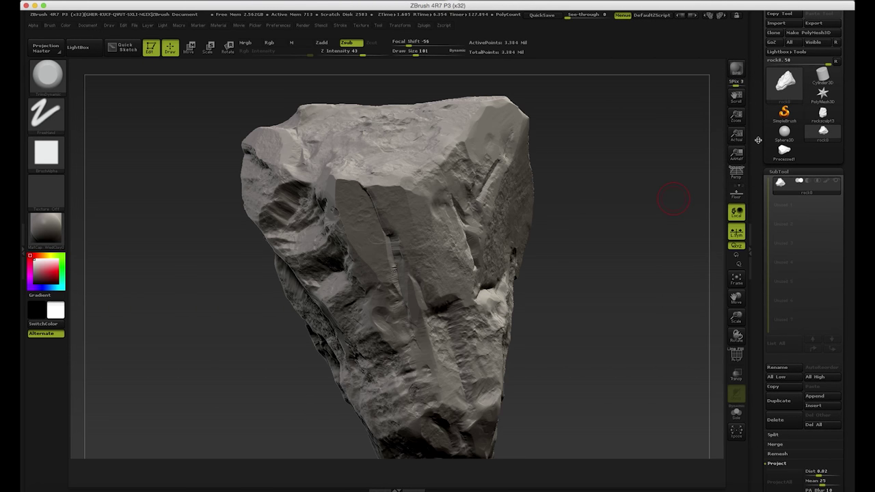
{"action": "left_click", "coordinate": [773, 32]}
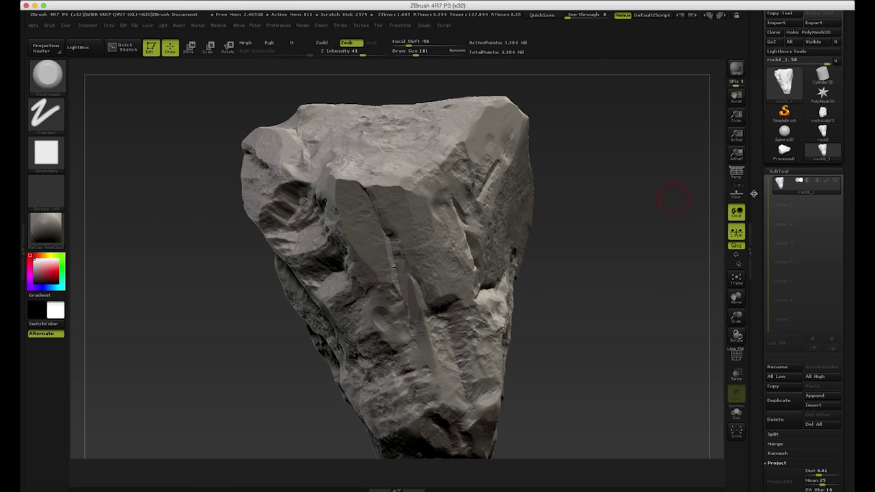
- Rename the copied subtool to Retopo and switch back to the original rock8 tool
{"action": "left_click_drag", "start_coordinate": [754, 193], "coordinate": [753, 120]}
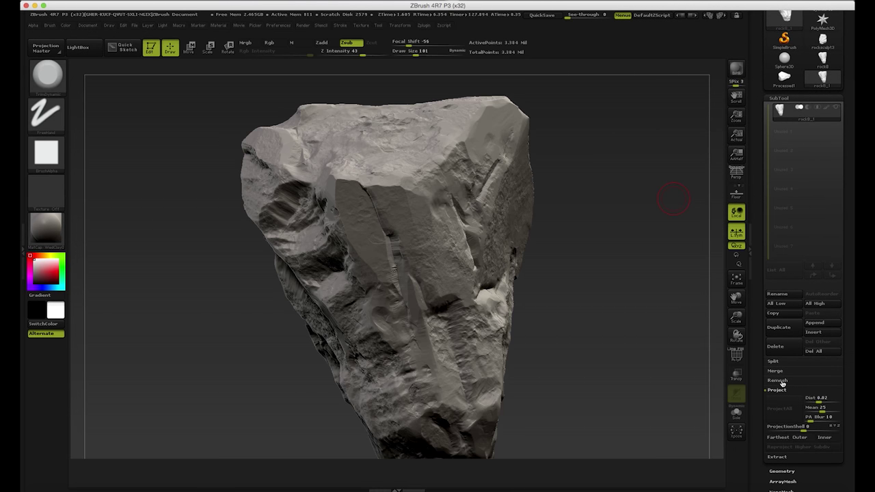
{"action": "left_click_drag", "start_coordinate": [761, 387], "coordinate": [758, 346]}
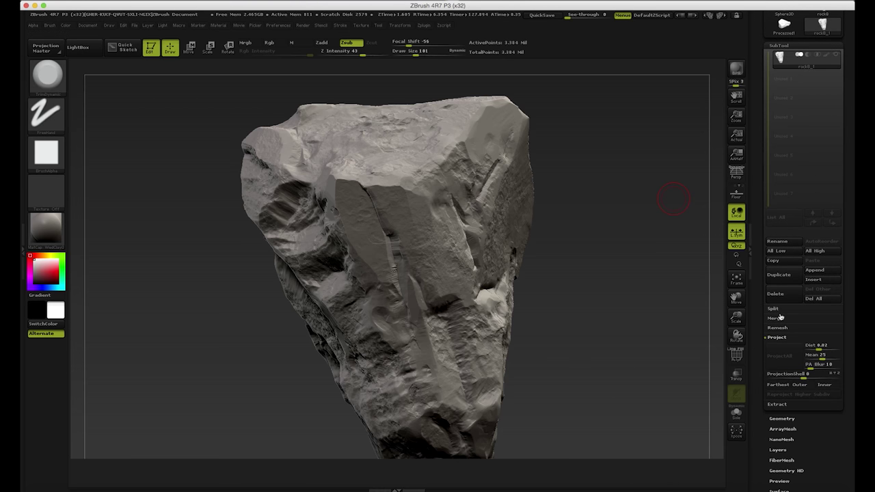
{"action": "left_click", "coordinate": [780, 242]}
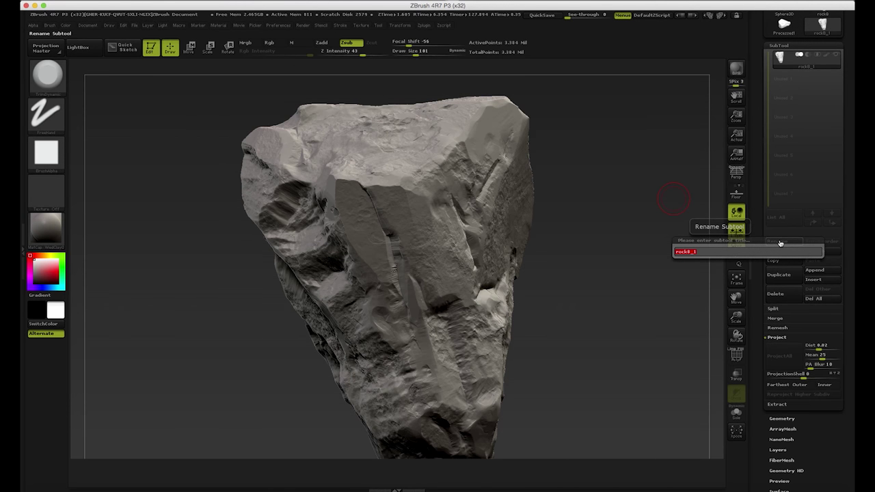
{"action": "key", "text": "BackSpace"}
{"action": "type", "text": "retopo"}
{"action": "key", "text": "Return"}
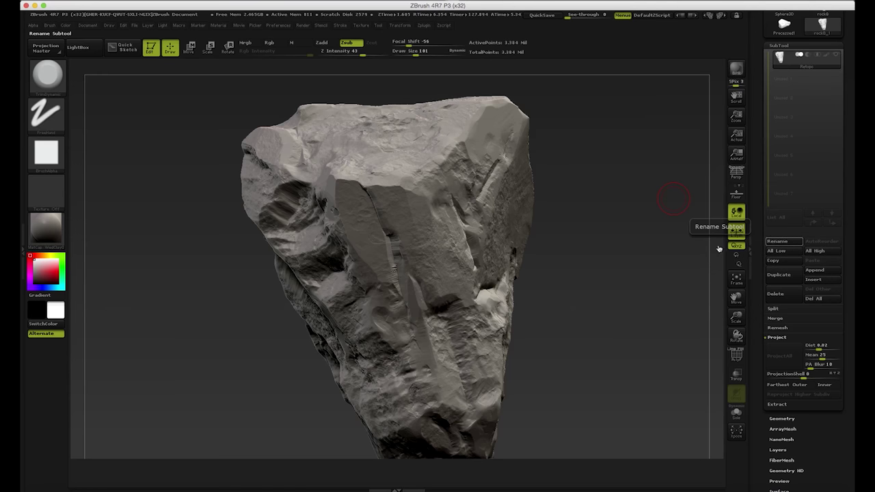
{"action": "scroll", "coordinate": [813, 62], "scroll_direction": "up", "scroll_amount": 3}
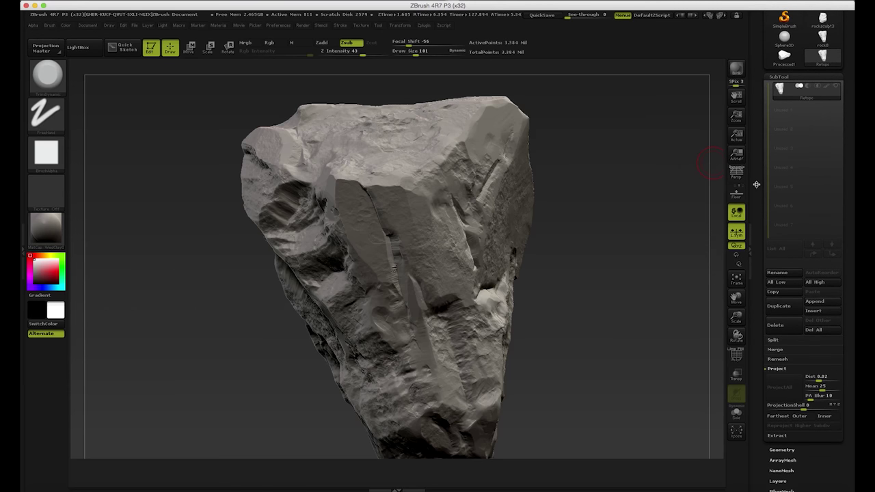
{"action": "left_click", "coordinate": [822, 42]}
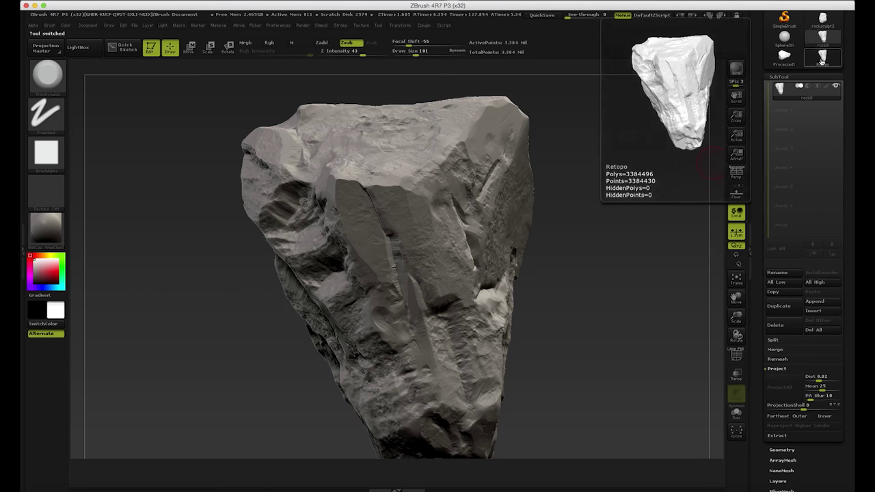
- Expand Geometry, drop Retopo to subdivision level 1, and reveal the ZRemesher options
{"action": "scroll", "coordinate": [773, 178], "scroll_direction": "down", "scroll_amount": 5}
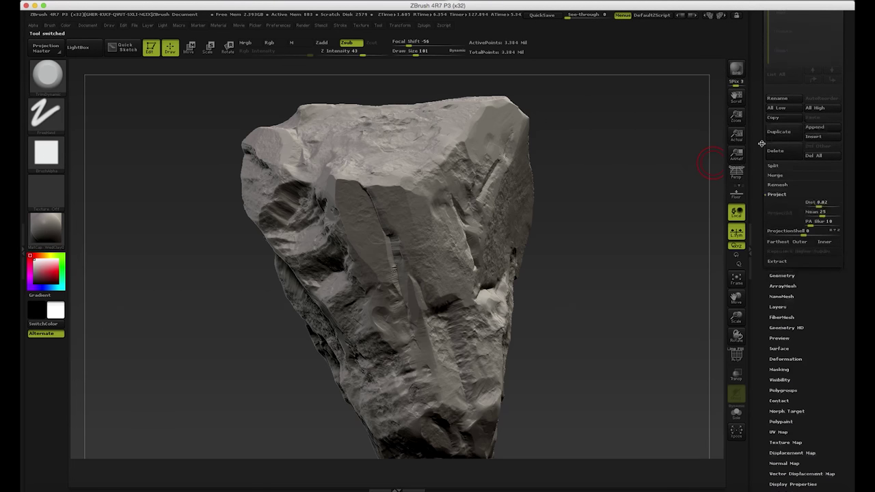
{"action": "scroll", "coordinate": [757, 276], "scroll_direction": "up", "scroll_amount": 2}
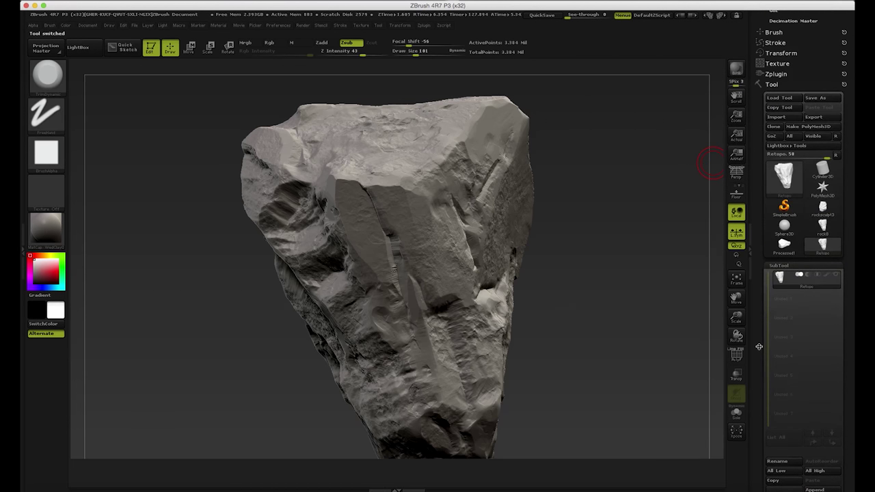
{"action": "left_click", "coordinate": [779, 321]}
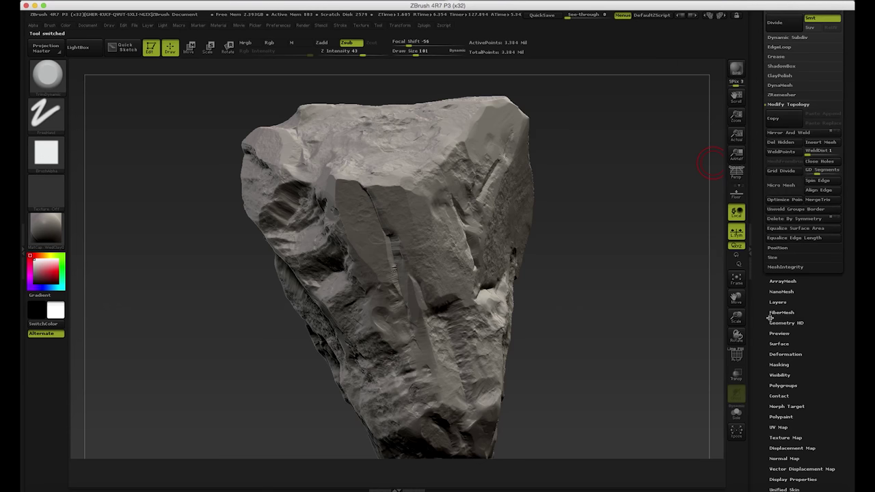
{"action": "scroll", "coordinate": [759, 194], "scroll_direction": "up", "scroll_amount": 1}
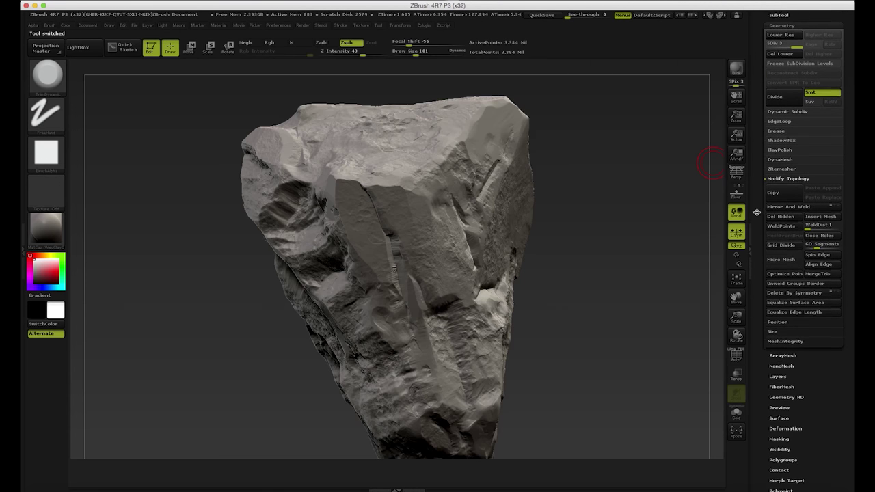
{"action": "key", "text": "shift+d"}
{"action": "key", "text": "shift+d"}
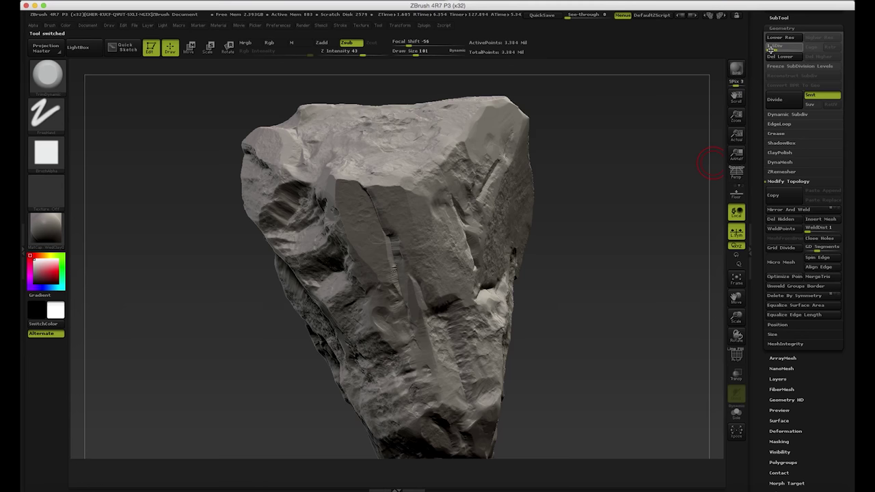
{"action": "left_click", "coordinate": [773, 173]}
{"action": "scroll", "coordinate": [779, 68], "scroll_direction": "up", "scroll_amount": 1}
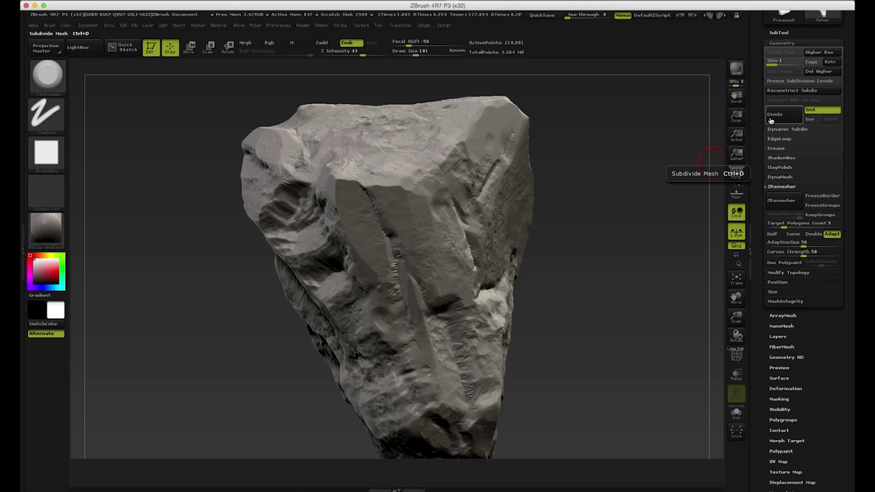
{"action": "scroll", "coordinate": [771, 120], "scroll_direction": "down", "scroll_amount": 1}
{"action": "left_click", "coordinate": [425, 26]}
{"action": "left_click", "coordinate": [424, 26]}
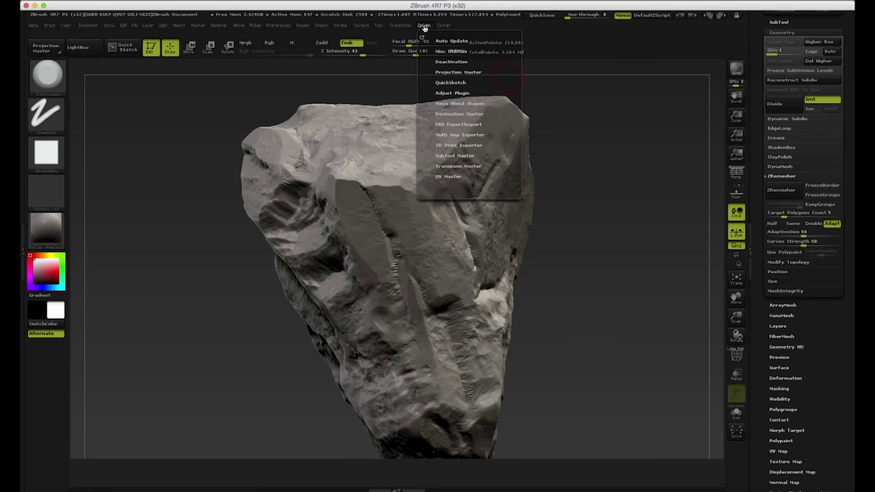
{"action": "left_click_drag", "start_coordinate": [631, 256], "coordinate": [588, 173]}
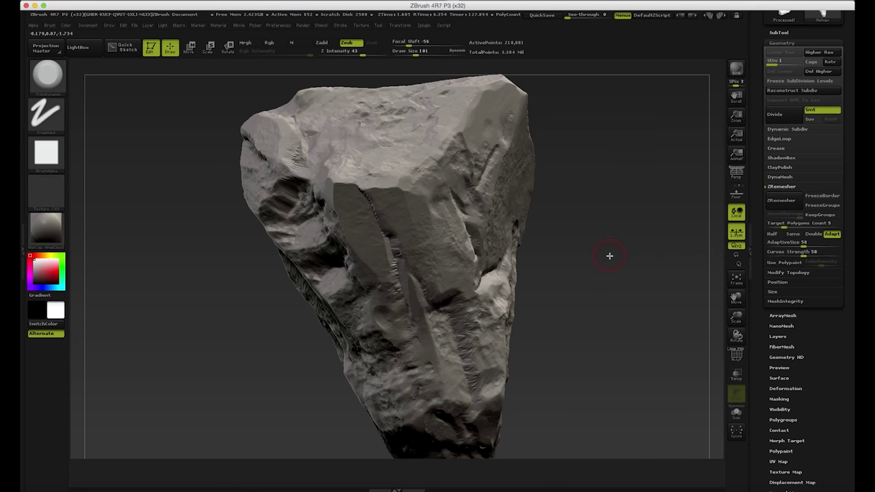
{"action": "left_click", "coordinate": [425, 26]}
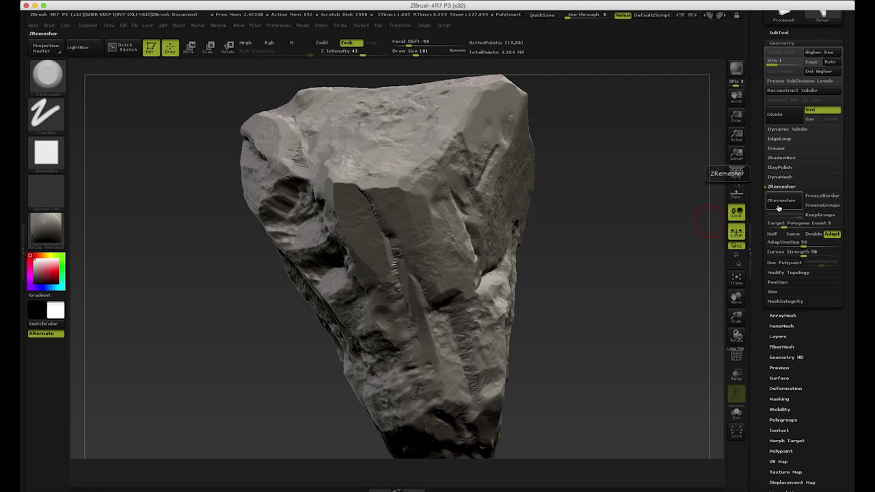
{"action": "mouse_move", "coordinate": [625, 226]}
{"action": "left_mouse_down", "text": "alt"}
{"action": "mouse_move", "coordinate": [607, 226]}
{"action": "mouse_move", "coordinate": [602, 201]}
{"action": "mouse_move", "coordinate": [606, 207]}
{"action": "left_mouse_up", "text": "alt"}
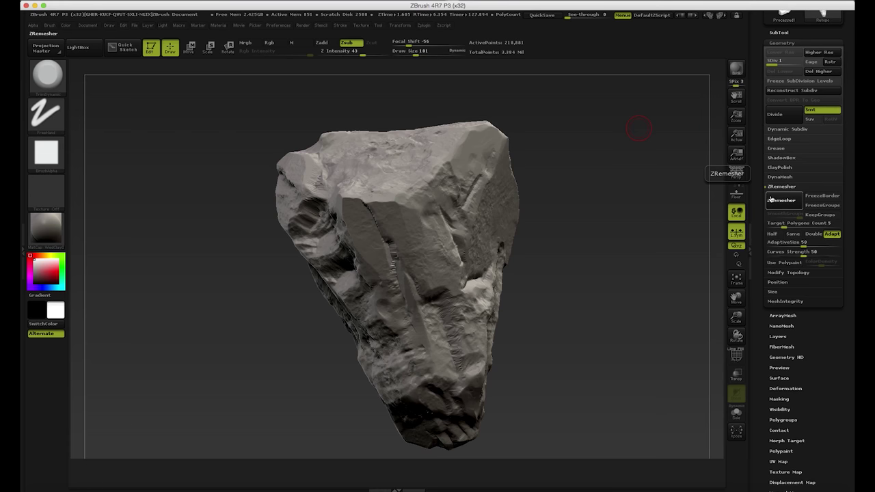
- Run ZRemesher on the Retopo rock, reducing it to 8,457 points
{"action": "left_click", "coordinate": [770, 199]}
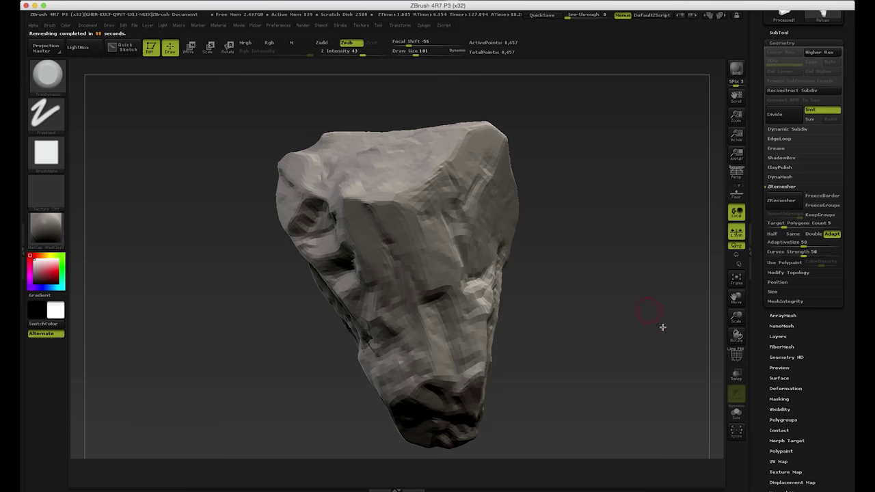
- Turn on the wireframe, orbit to check the remeshed topology, then hide it
{"action": "left_click", "coordinate": [734, 361]}
{"action": "mouse_move", "coordinate": [624, 281]}
{"action": "left_mouse_down"}
{"action": "mouse_move", "coordinate": [621, 267]}
{"action": "mouse_move", "coordinate": [650, 275]}
{"action": "mouse_move", "coordinate": [639, 273]}
{"action": "left_mouse_up"}
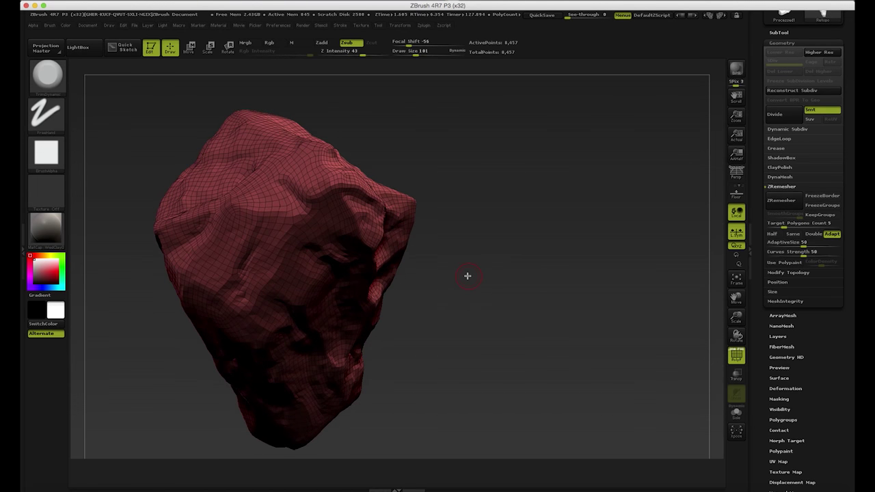
{"action": "mouse_move", "coordinate": [467, 276]}
{"action": "left_mouse_down", "text": "alt"}
{"action": "mouse_move", "coordinate": [520, 294]}
{"action": "mouse_move", "coordinate": [445, 211]}
{"action": "left_mouse_up", "text": "alt"}
{"action": "left_click_drag", "start_coordinate": [542, 346], "coordinate": [583, 306]}
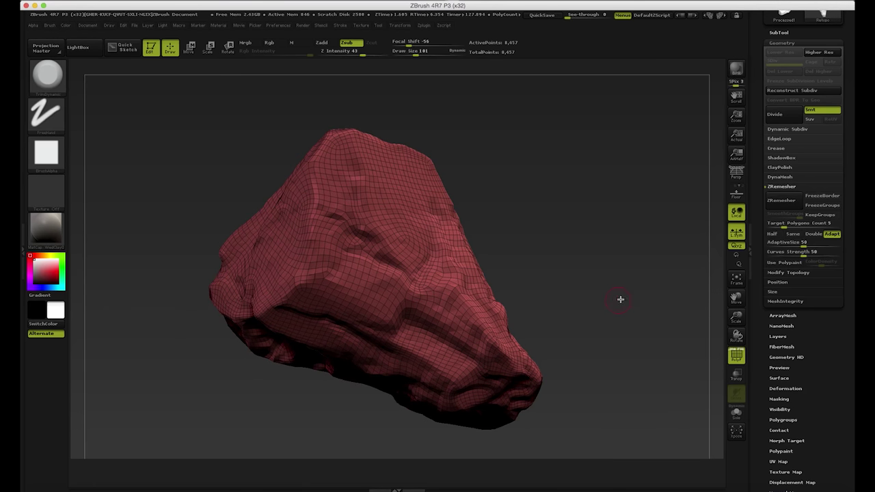
{"action": "left_click", "coordinate": [736, 355]}
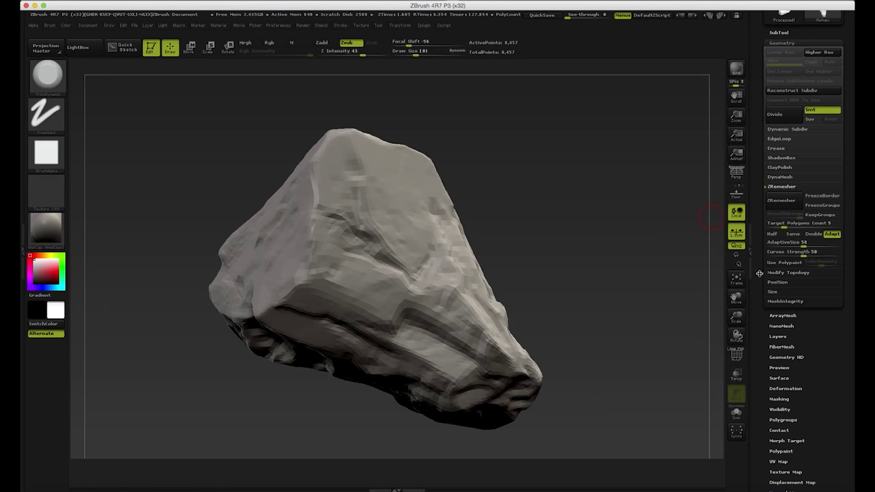
- Switch back to the detailed rock8 tool in the Tool palette
{"action": "scroll", "coordinate": [760, 323], "scroll_direction": "up", "scroll_amount": 3}
{"action": "scroll", "coordinate": [760, 322], "scroll_direction": "up", "scroll_amount": 3}
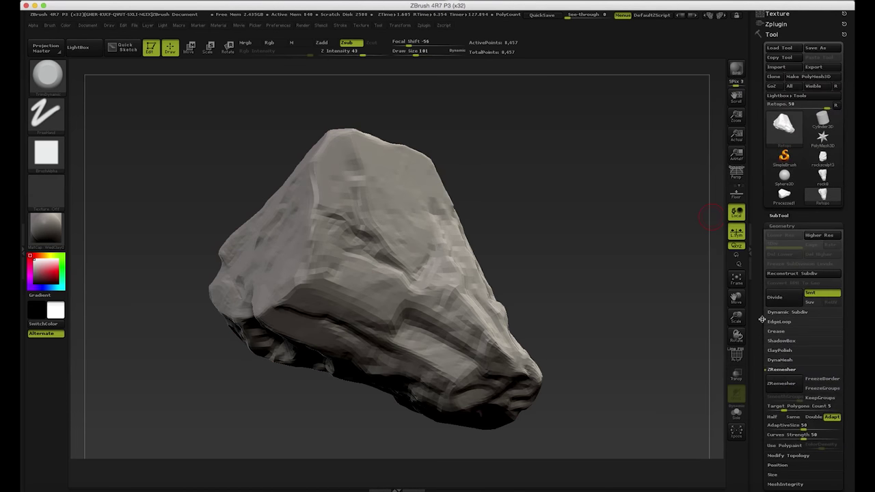
{"action": "left_click", "coordinate": [820, 182]}
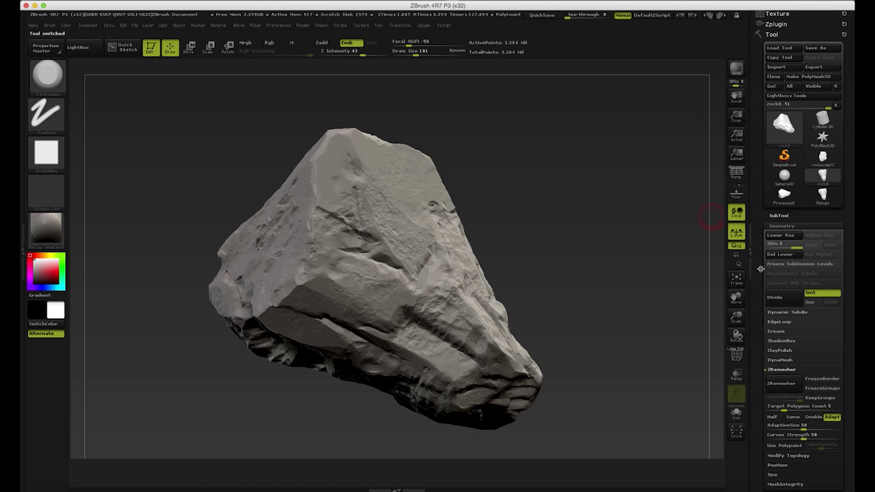
- Expand the SubTool sub-palette, showing rock8 as the only subtool
{"action": "scroll", "coordinate": [762, 271], "scroll_direction": "down", "scroll_amount": 2}
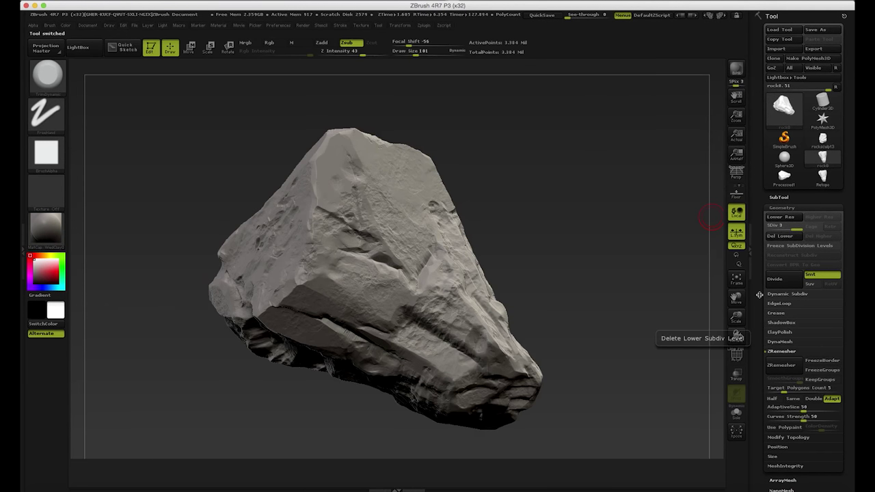
{"action": "scroll", "coordinate": [760, 273], "scroll_direction": "down", "scroll_amount": 2}
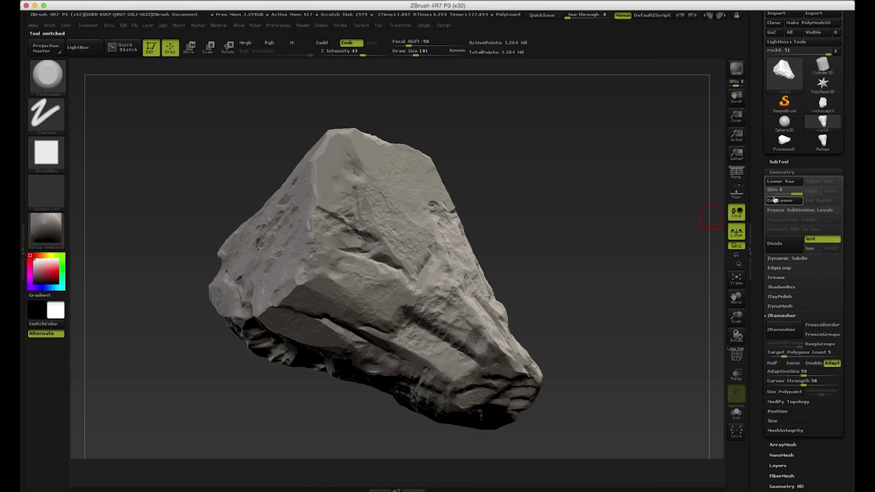
{"action": "scroll", "coordinate": [763, 346], "scroll_direction": "down", "scroll_amount": 3}
{"action": "scroll", "coordinate": [761, 348], "scroll_direction": "up", "scroll_amount": 1}
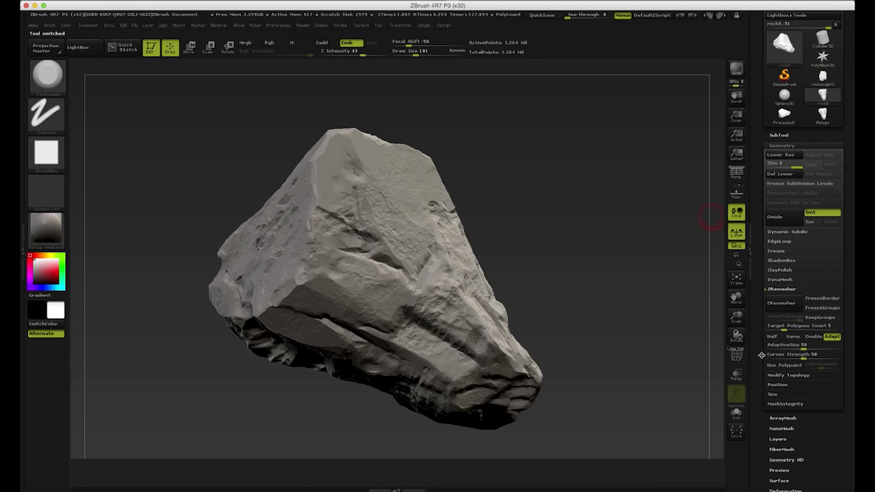
{"action": "left_click", "coordinate": [779, 131]}
{"action": "scroll", "coordinate": [806, 315], "scroll_direction": "down", "scroll_amount": 1}
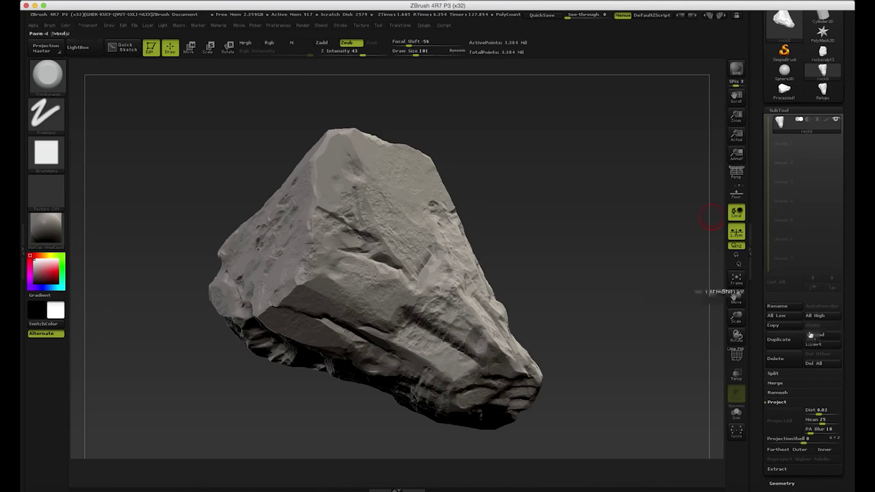
- Append the Retopo tool as a second subtool under rock8 and make it active
{"action": "left_click", "coordinate": [814, 334]}
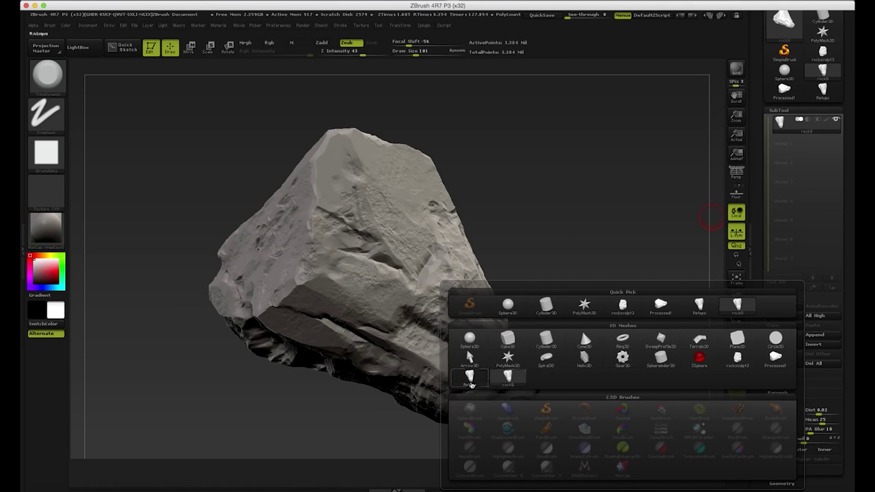
{"action": "left_click", "coordinate": [469, 376]}
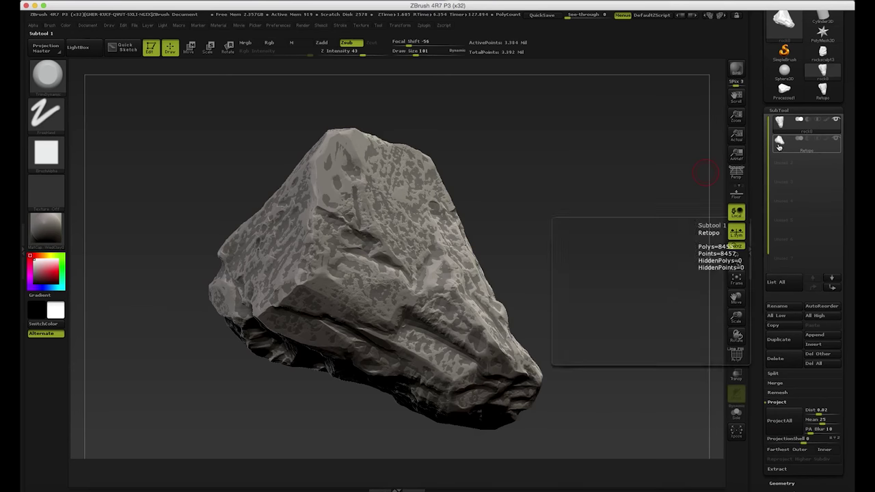
{"action": "left_click", "coordinate": [779, 142]}
{"action": "left_click", "coordinate": [779, 121]}
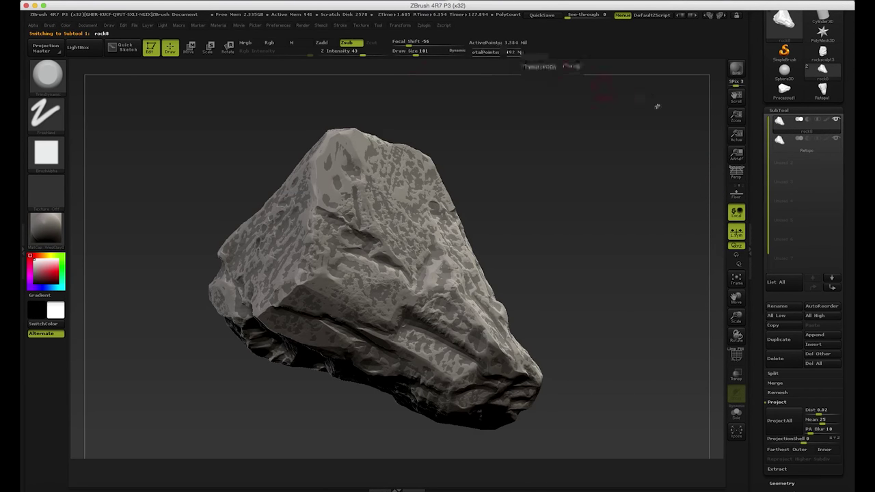
{"action": "left_click", "coordinate": [778, 144]}
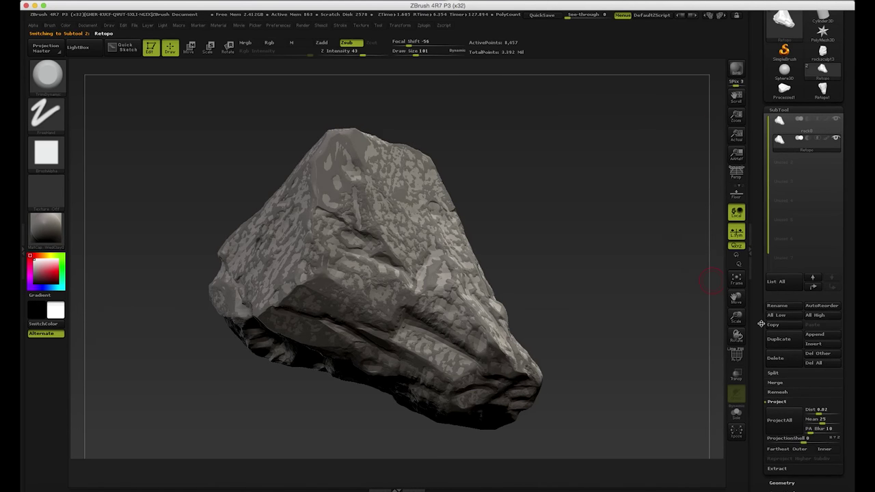
{"action": "left_click_drag", "start_coordinate": [761, 326], "coordinate": [763, 292]}
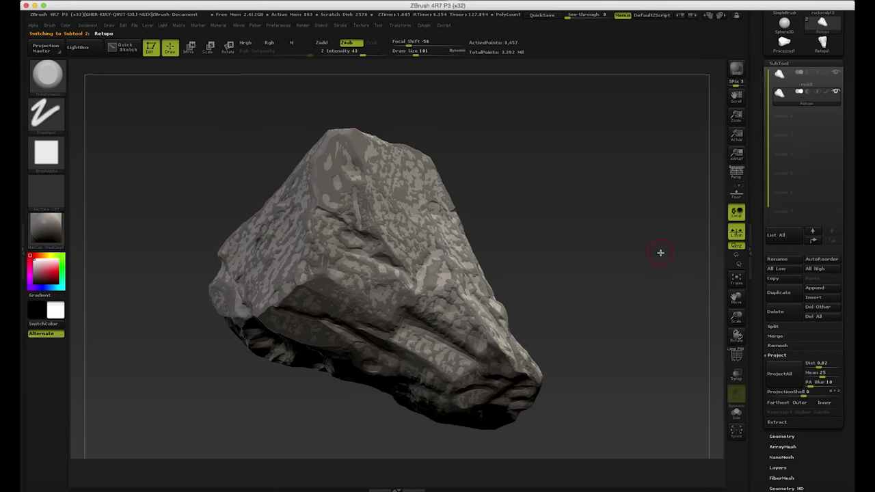
- Subdivide the Retopo mesh with Ctrl+D and save the project
{"action": "key", "text": "ctrl+d"}
{"action": "key", "text": "ctrl+d"}
{"action": "key", "text": "ctrl+d"}
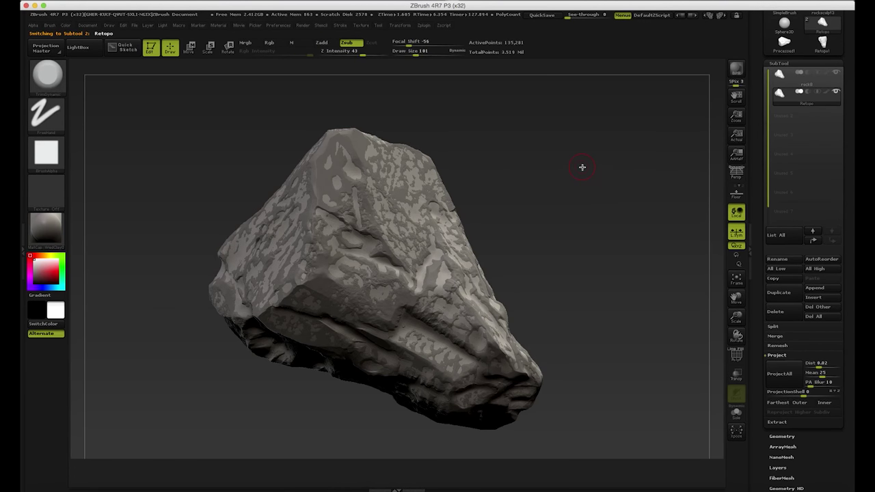
{"action": "key", "text": "ctrl+d"}
{"action": "key", "text": "ctrl+s"}
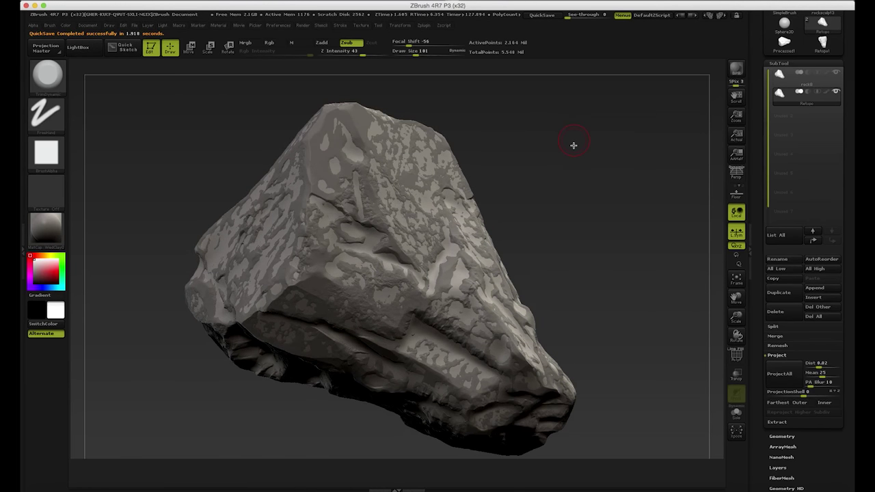
- Rotate the rock slightly and switch brushes via the B M A and B T D shortcuts
{"action": "left_click_drag", "start_coordinate": [574, 145], "coordinate": [565, 156]}
{"action": "key", "text": "b"}
{"action": "key", "text": "m"}
{"action": "key", "text": "a"}
{"action": "key", "text": "b"}
{"action": "key", "text": "t"}
{"action": "key", "text": "d"}
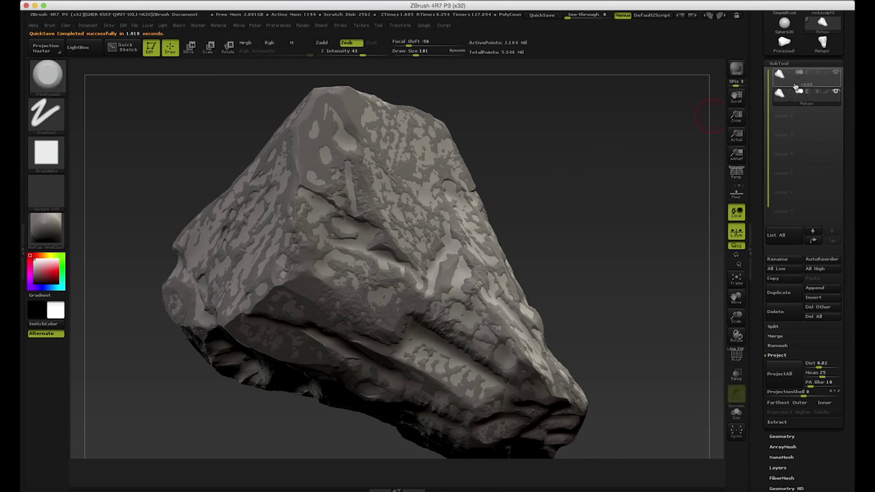
- Select rock8, then make the Retopo subtool active again
{"action": "left_click", "coordinate": [813, 76]}
{"action": "mouse_move", "coordinate": [832, 99]}
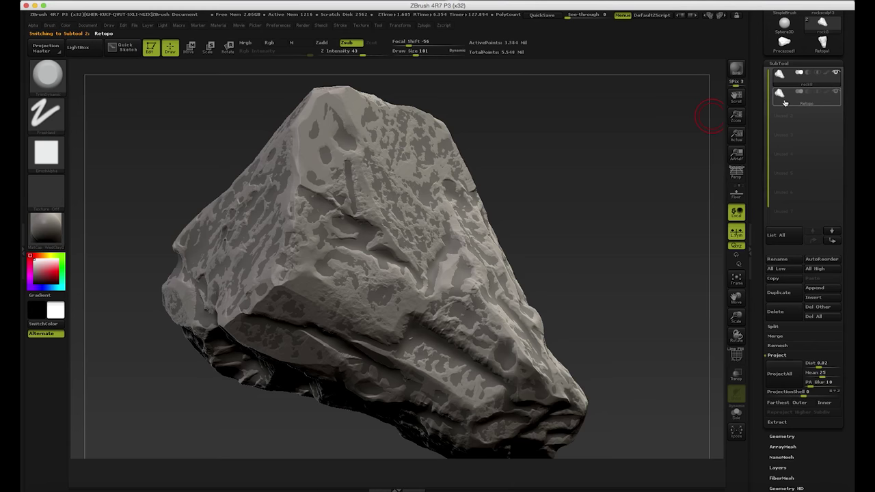
{"action": "left_click", "coordinate": [784, 103]}
{"action": "left_click_drag", "start_coordinate": [754, 189], "coordinate": [759, 149]}
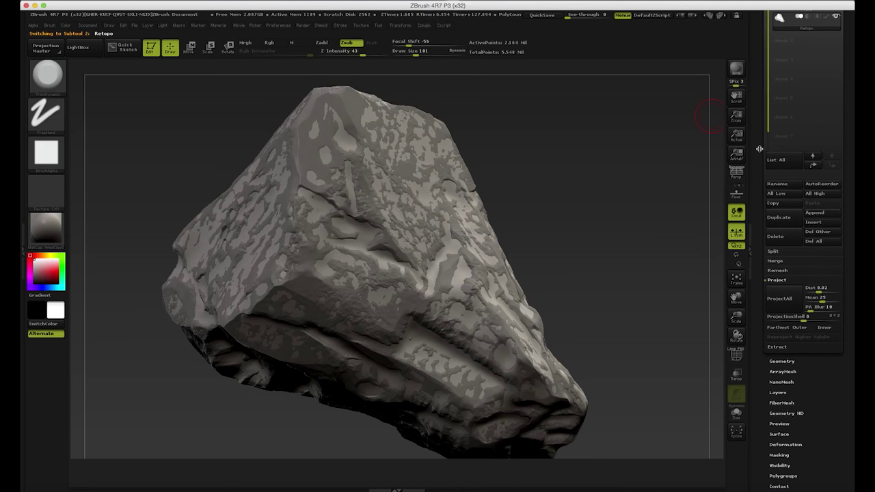
- Run ProjectAll onto Retopo, hide rock8, and orbit in close to inspect the projected detail
{"action": "left_click", "coordinate": [779, 299]}
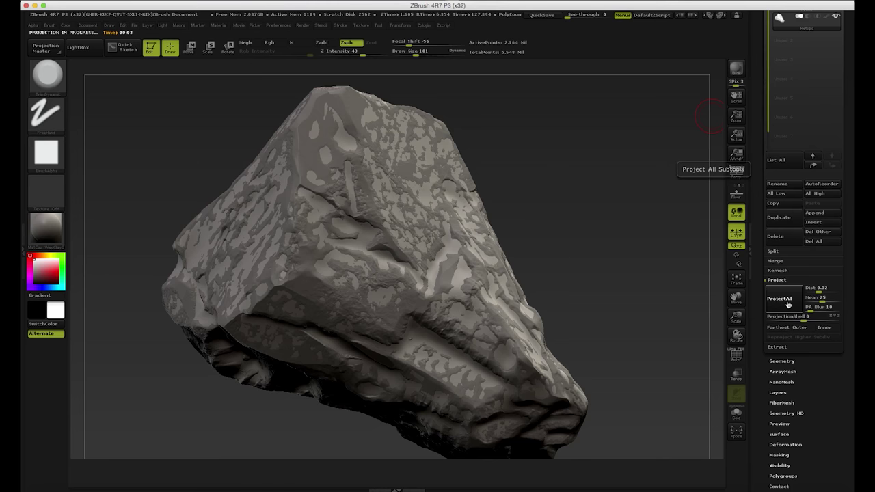
{"action": "scroll", "coordinate": [768, 274], "scroll_direction": "up", "scroll_amount": 10}
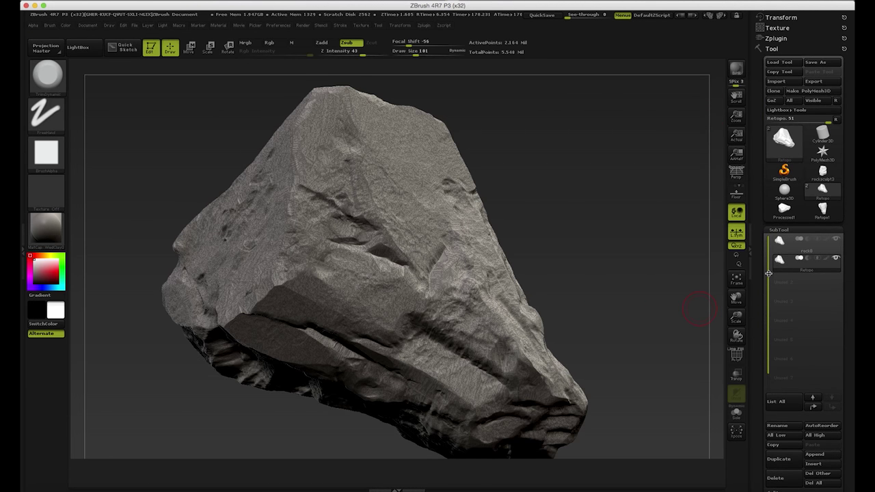
{"action": "left_click", "coordinate": [835, 241]}
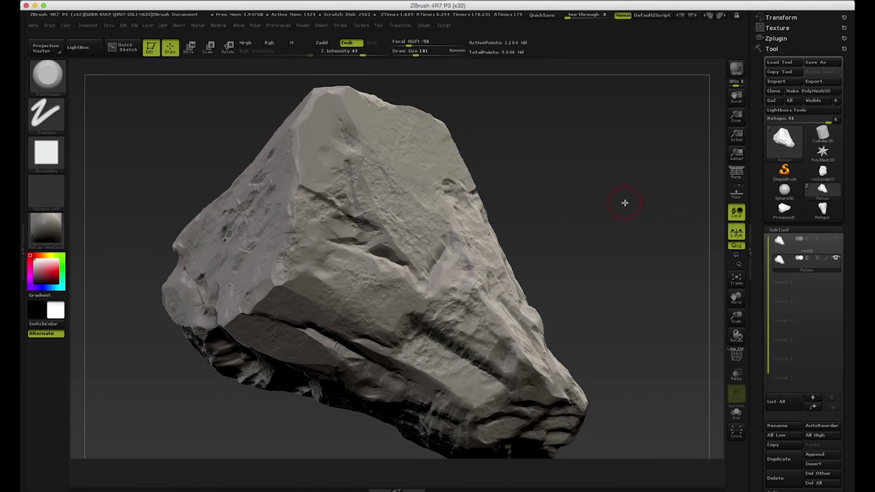
{"action": "mouse_move", "coordinate": [624, 199]}
{"action": "left_mouse_down"}
{"action": "mouse_move", "coordinate": [638, 203]}
{"action": "mouse_move", "coordinate": [615, 201]}
{"action": "mouse_move", "coordinate": [619, 211]}
{"action": "mouse_move", "coordinate": [660, 191]}
{"action": "mouse_move", "coordinate": [652, 197]}
{"action": "mouse_move", "coordinate": [652, 189]}
{"action": "mouse_move", "coordinate": [629, 188]}
{"action": "mouse_move", "coordinate": [650, 181]}
{"action": "mouse_move", "coordinate": [628, 210]}
{"action": "mouse_move", "coordinate": [660, 195]}
{"action": "mouse_move", "coordinate": [615, 203]}
{"action": "mouse_move", "coordinate": [610, 225]}
{"action": "left_mouse_up"}
{"action": "mouse_move", "coordinate": [590, 267]}
{"action": "left_mouse_down"}
{"action": "mouse_move", "coordinate": [592, 203]}
{"action": "mouse_move", "coordinate": [572, 189]}
{"action": "mouse_move", "coordinate": [606, 207]}
{"action": "mouse_move", "coordinate": [581, 167]}
{"action": "mouse_move", "coordinate": [642, 166]}
{"action": "mouse_move", "coordinate": [668, 179]}
{"action": "mouse_move", "coordinate": [585, 130]}
{"action": "mouse_move", "coordinate": [625, 145]}
{"action": "left_mouse_up"}
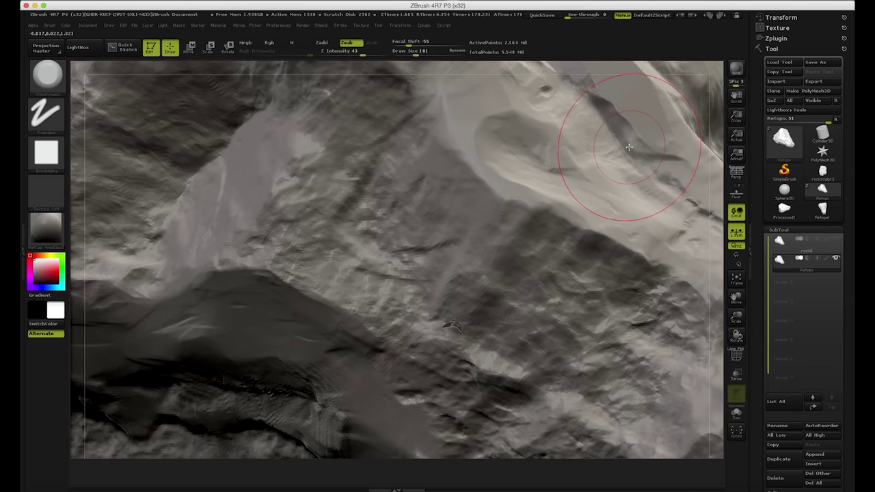
{"action": "left_click_drag", "start_coordinate": [462, 317], "coordinate": [683, 352]}
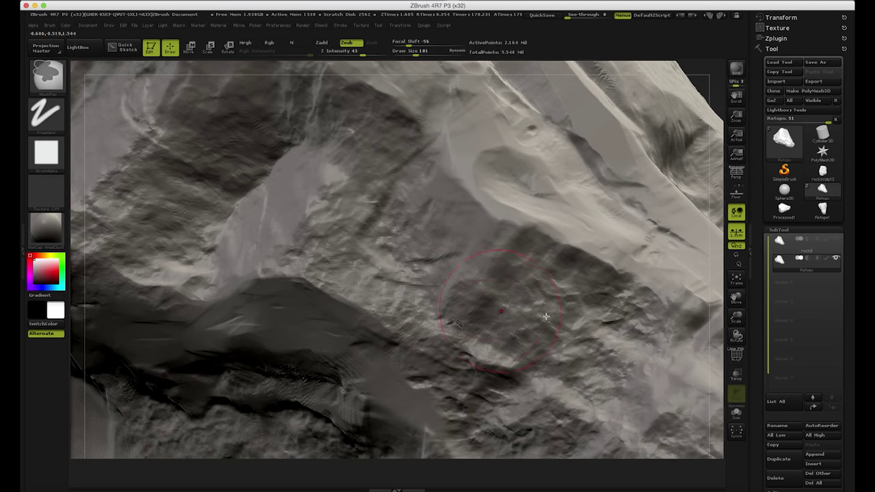
{"action": "scroll", "coordinate": [758, 384], "scroll_direction": "down", "scroll_amount": 10}
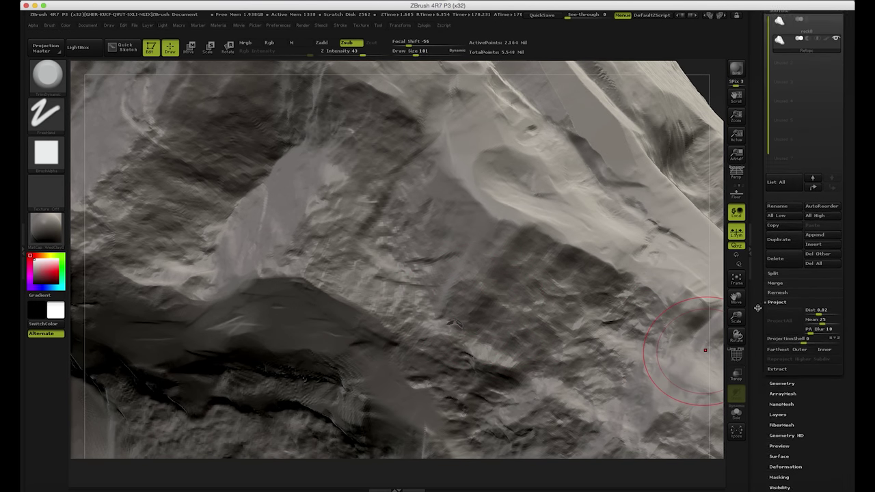
- Try Close Holes in Geometry, then delete Retopo's lower subdivision levels
{"action": "left_click", "coordinate": [775, 350]}
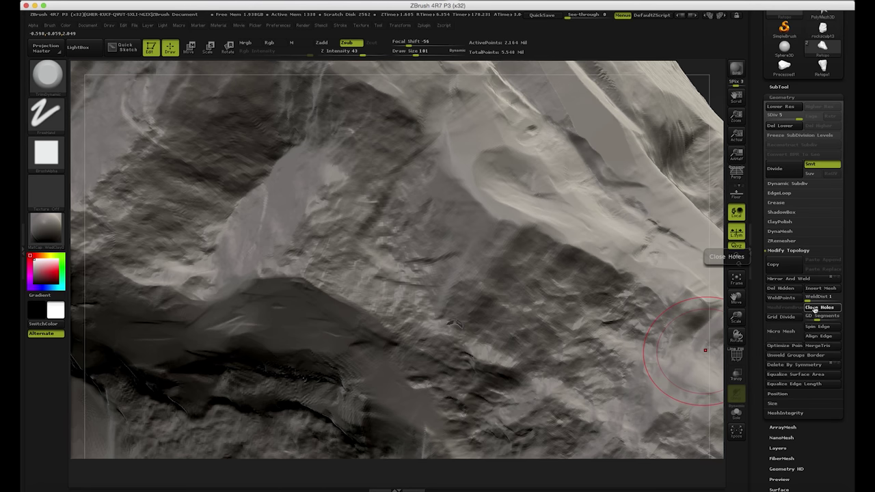
{"action": "left_click", "coordinate": [813, 308]}
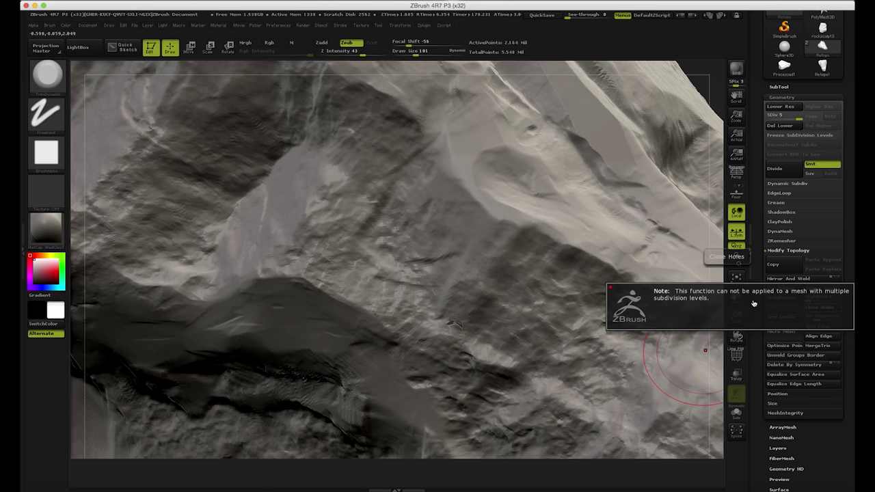
{"action": "left_click", "coordinate": [780, 126]}
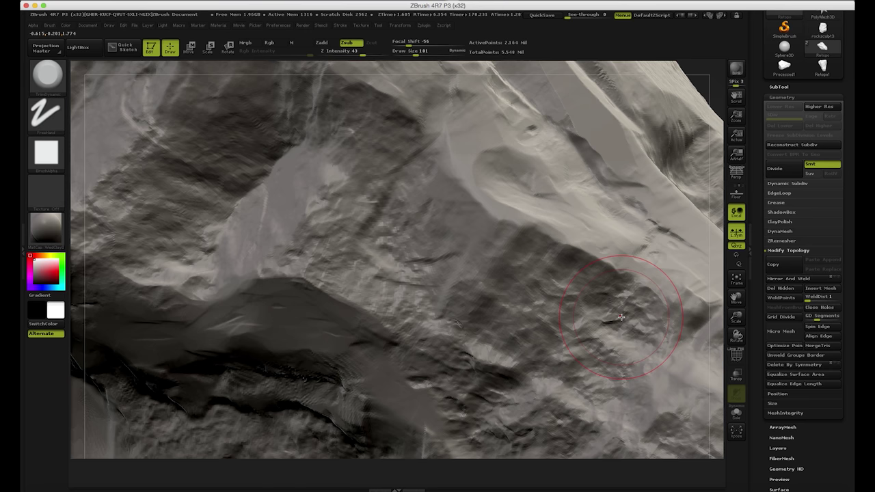
- Shrink the brush size and smooth the surface, orbiting the close-up view
{"action": "mouse_move", "coordinate": [621, 317]}
{"action": "right_mouse_down"}
{"action": "mouse_move", "coordinate": [572, 303]}
{"action": "mouse_move", "coordinate": [554, 320]}
{"action": "mouse_move", "coordinate": [513, 328]}
{"action": "right_mouse_up"}
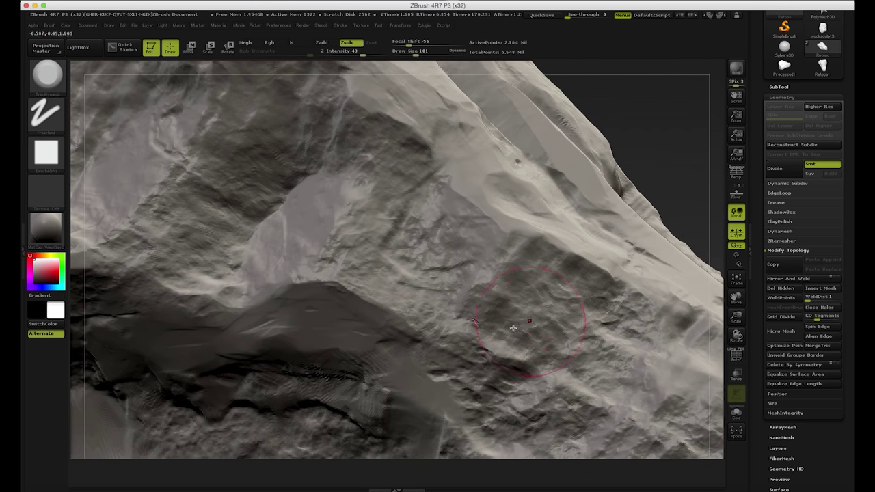
{"action": "key", "text": "s"}
{"action": "left_click_drag", "start_coordinate": [487, 328], "coordinate": [479, 328]}
{"action": "key", "text": "shift"}
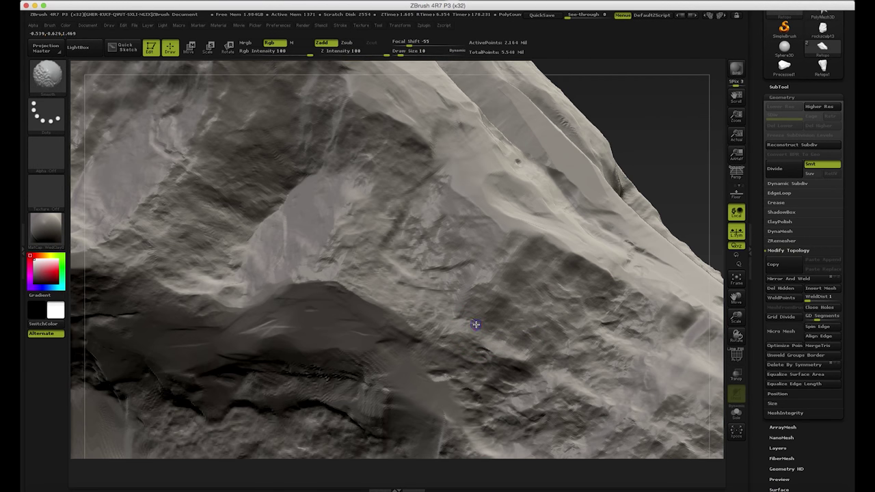
{"action": "key", "text": "alt"}
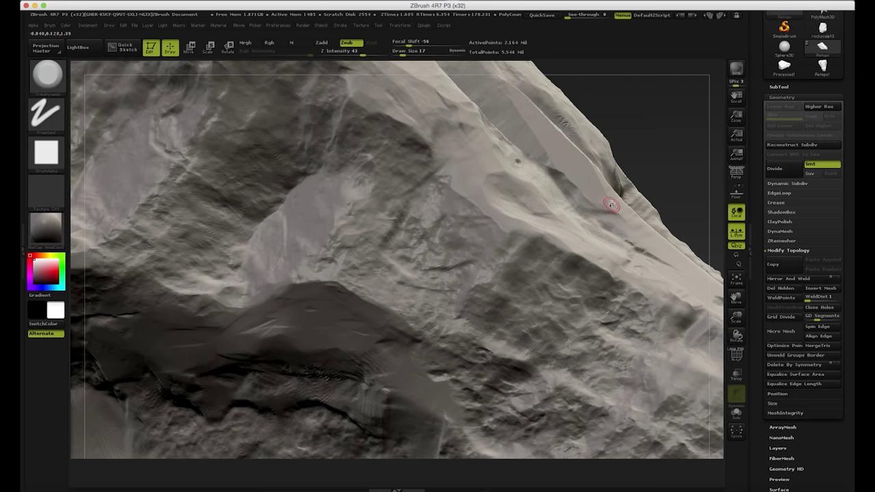
{"action": "mouse_move", "coordinate": [610, 205]}
{"action": "right_mouse_down"}
{"action": "mouse_move", "coordinate": [581, 133]}
{"action": "mouse_move", "coordinate": [677, 216]}
{"action": "mouse_move", "coordinate": [629, 167]}
{"action": "mouse_move", "coordinate": [582, 158]}
{"action": "mouse_move", "coordinate": [603, 174]}
{"action": "mouse_move", "coordinate": [524, 171]}
{"action": "mouse_move", "coordinate": [577, 190]}
{"action": "mouse_move", "coordinate": [654, 150]}
{"action": "mouse_move", "coordinate": [740, 351]}
{"action": "right_mouse_up"}
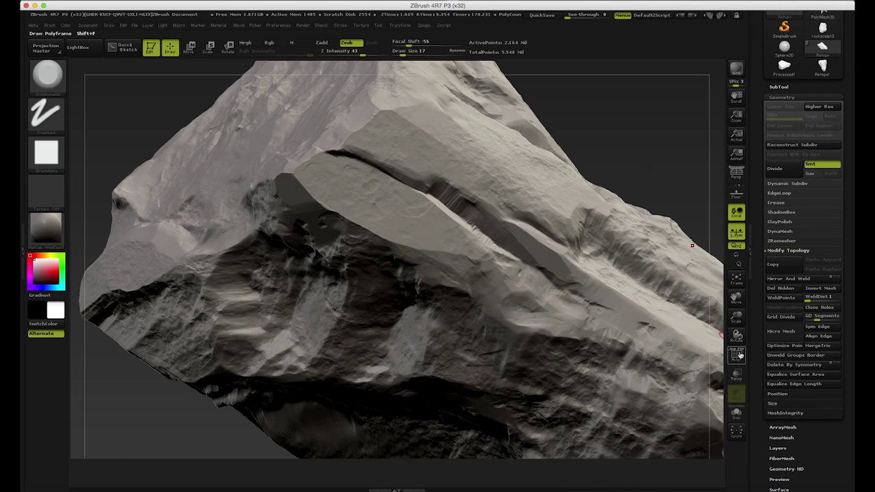
- Inspect the rock's wireframe, switch brushes with B S T, then turn the wireframe off
{"action": "left_click", "coordinate": [739, 355]}
{"action": "mouse_move", "coordinate": [595, 196]}
{"action": "right_mouse_down"}
{"action": "mouse_move", "coordinate": [582, 196]}
{"action": "mouse_move", "coordinate": [624, 193]}
{"action": "mouse_move", "coordinate": [426, 216]}
{"action": "right_mouse_up"}
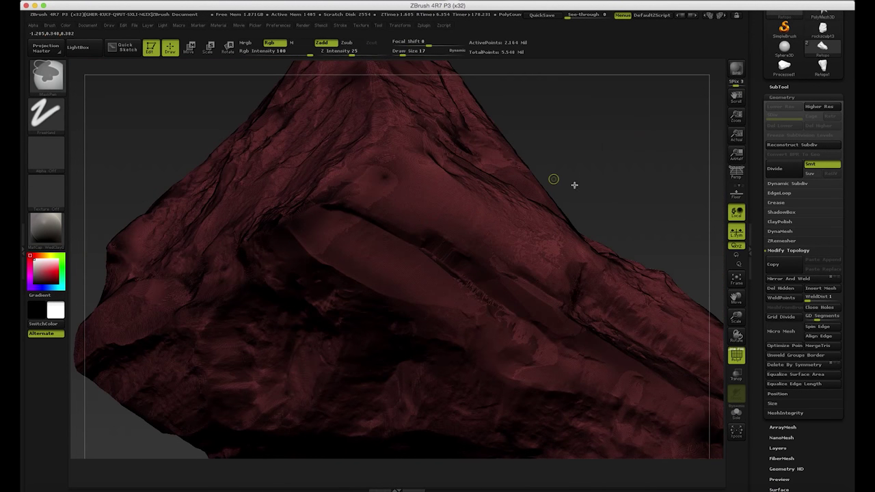
{"action": "mouse_move", "coordinate": [574, 185]}
{"action": "right_mouse_down"}
{"action": "mouse_move", "coordinate": [628, 179]}
{"action": "mouse_move", "coordinate": [552, 186]}
{"action": "mouse_move", "coordinate": [576, 175]}
{"action": "right_mouse_up"}
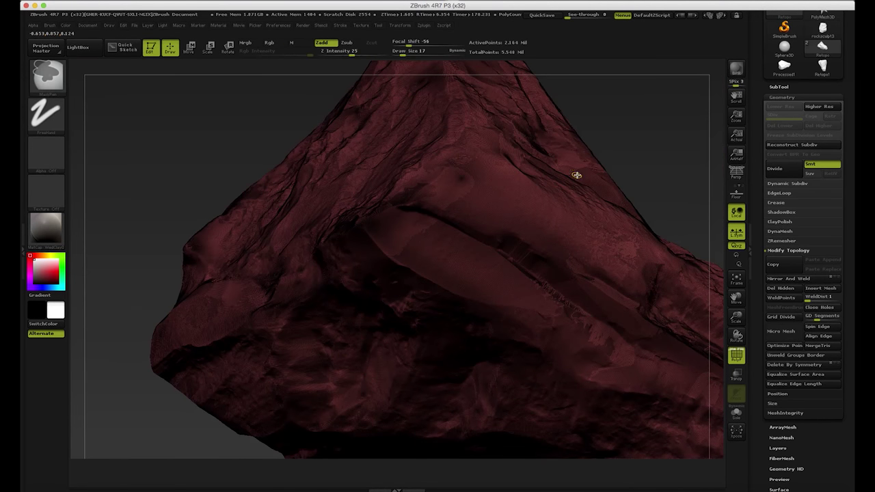
{"action": "key", "text": "b"}
{"action": "key", "text": "s"}
{"action": "key", "text": "t"}
{"action": "left_click", "coordinate": [736, 357]}
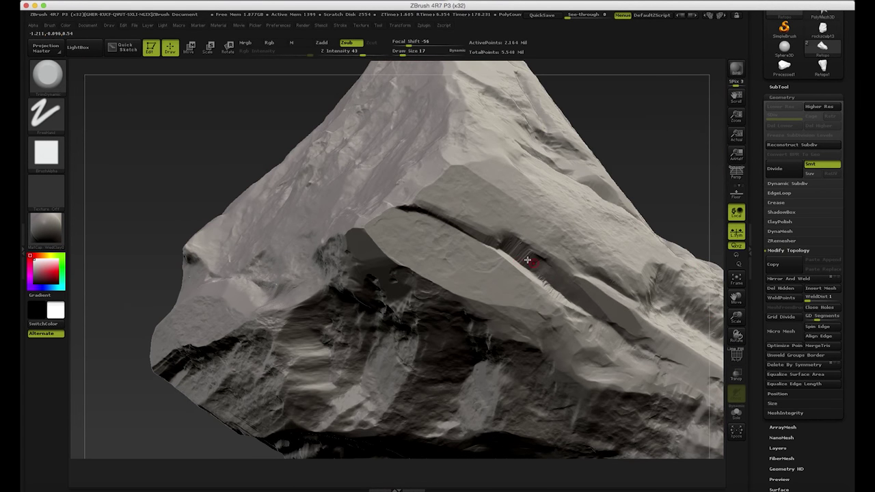
- Set the draw size to 45 and look over the rock
{"action": "type", "text": "s45"}
{"action": "key", "text": "Return"}
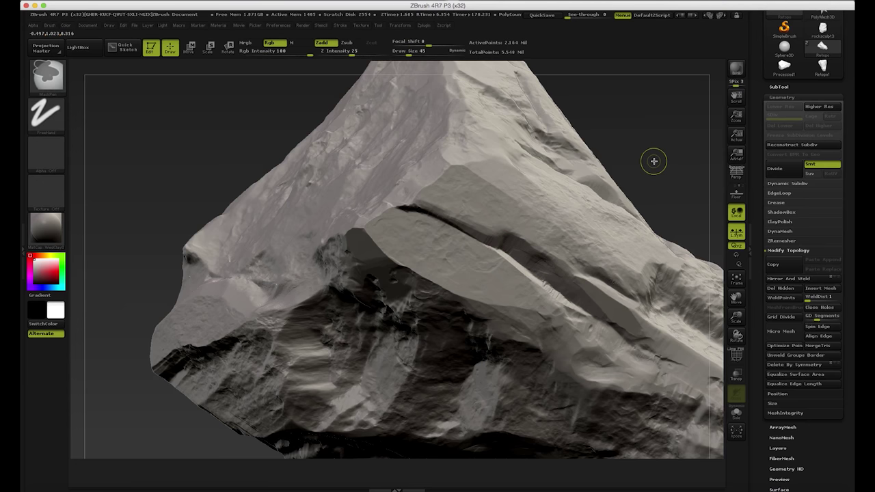
{"action": "mouse_move", "coordinate": [654, 160]}
{"action": "right_mouse_down", "text": "ctrl"}
{"action": "mouse_move", "coordinate": [606, 162]}
{"action": "mouse_move", "coordinate": [645, 171]}
{"action": "mouse_move", "coordinate": [639, 166]}
{"action": "right_mouse_up", "text": "ctrl"}
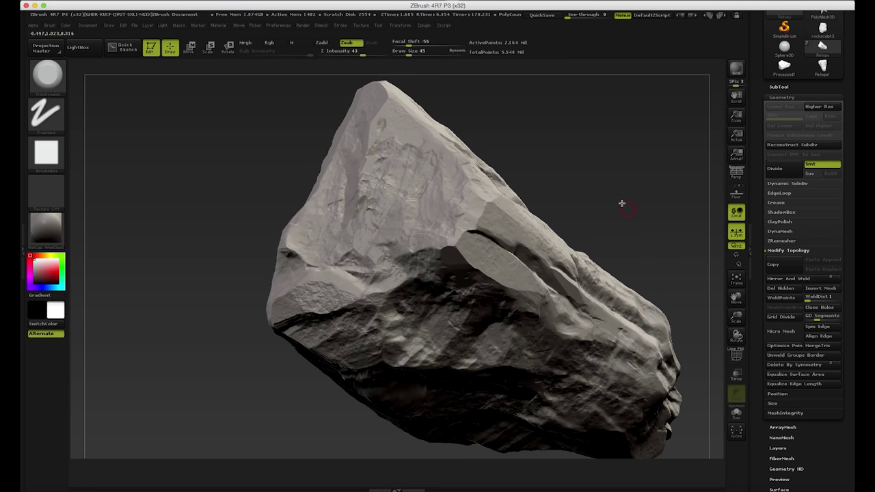
{"action": "right_click_drag", "start_coordinate": [598, 165], "coordinate": [662, 147]}
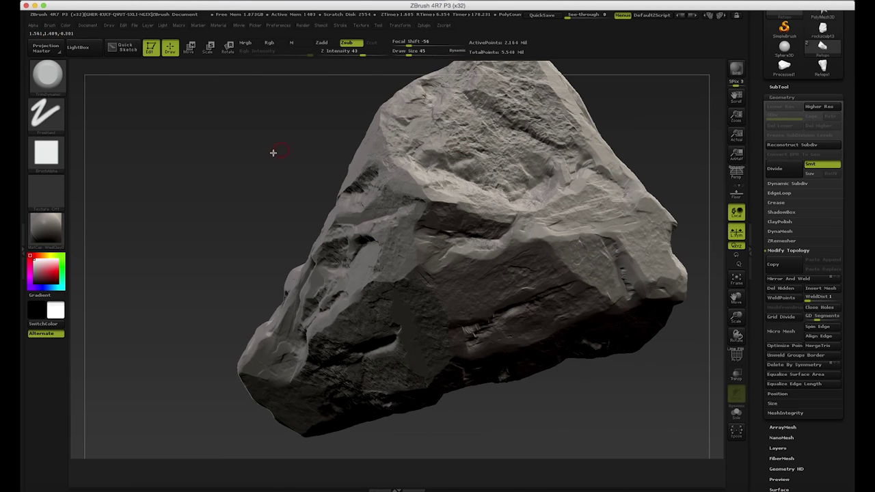
{"action": "right_click_drag", "start_coordinate": [272, 152], "coordinate": [341, 176]}
{"action": "right_click_drag", "start_coordinate": [361, 208], "coordinate": [287, 207]}
{"action": "right_click_drag", "start_coordinate": [328, 228], "coordinate": [495, 149]}
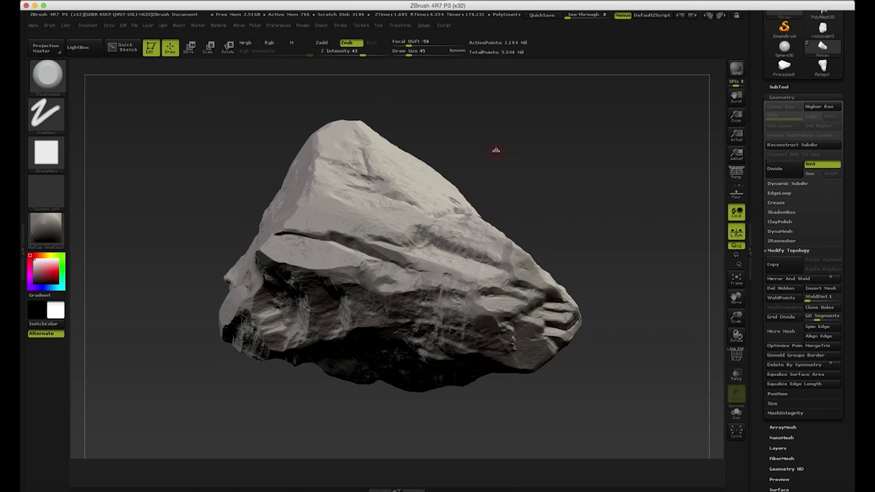